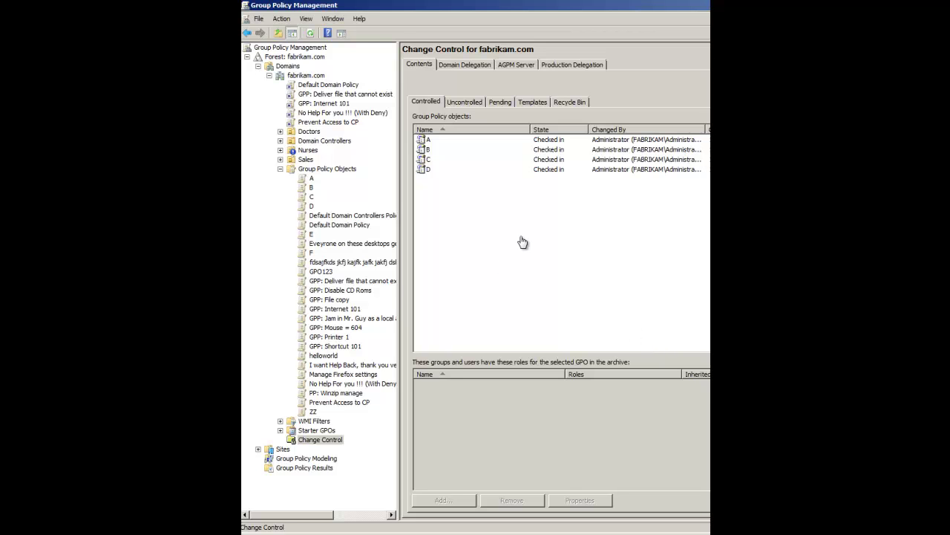
# - Create a new controlled GPO named 'TEST 123 GPO' in the Controlled list
pyautogui.rightClick(437, 202)
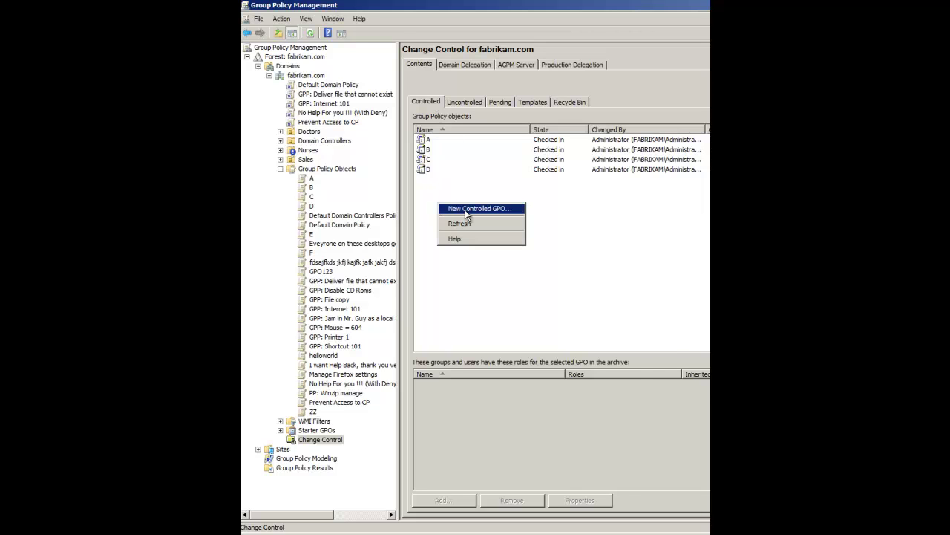
pyautogui.click(467, 215)
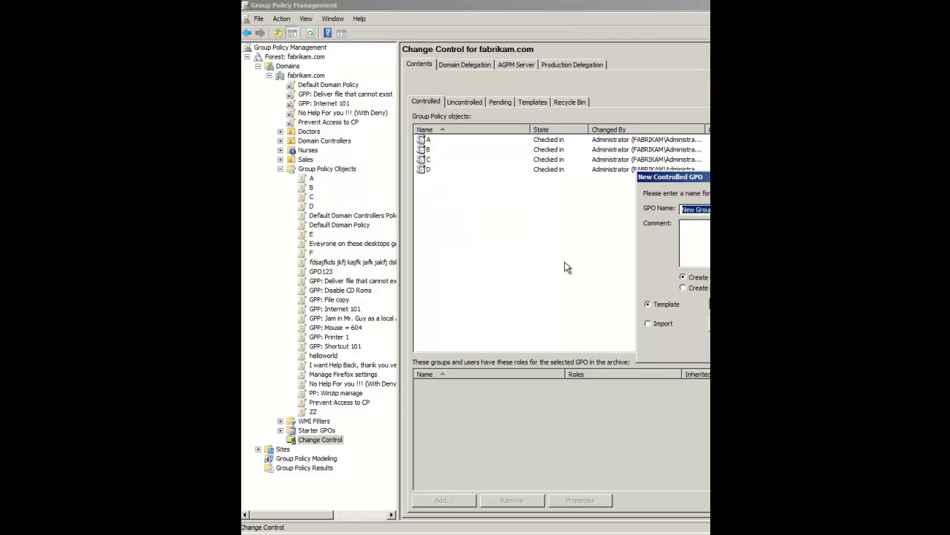
pyautogui.press('End')
pyautogui.hotkey('shift', 'Tab')
pyautogui.write('TEST 123')
pyautogui.press('Return')
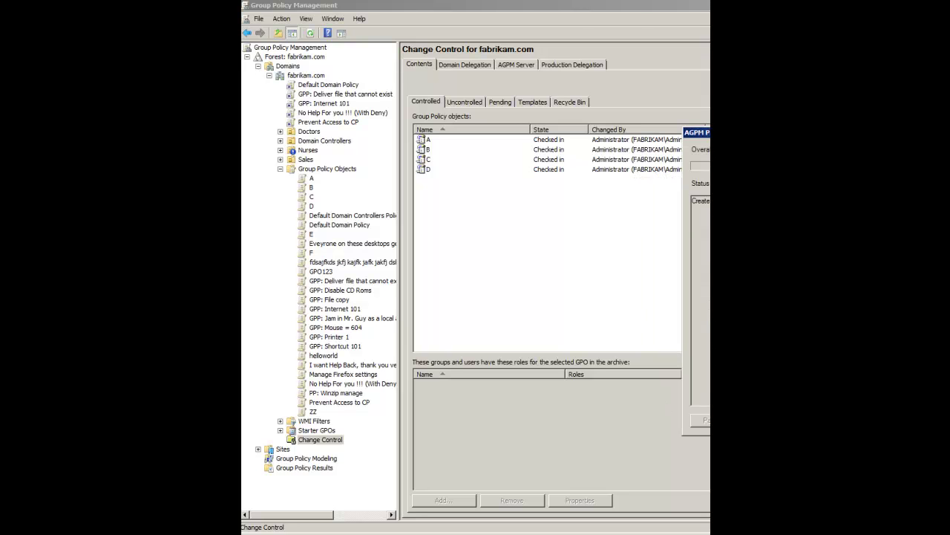
pyautogui.moveTo(734, 132); pyautogui.dragTo(478, 92)
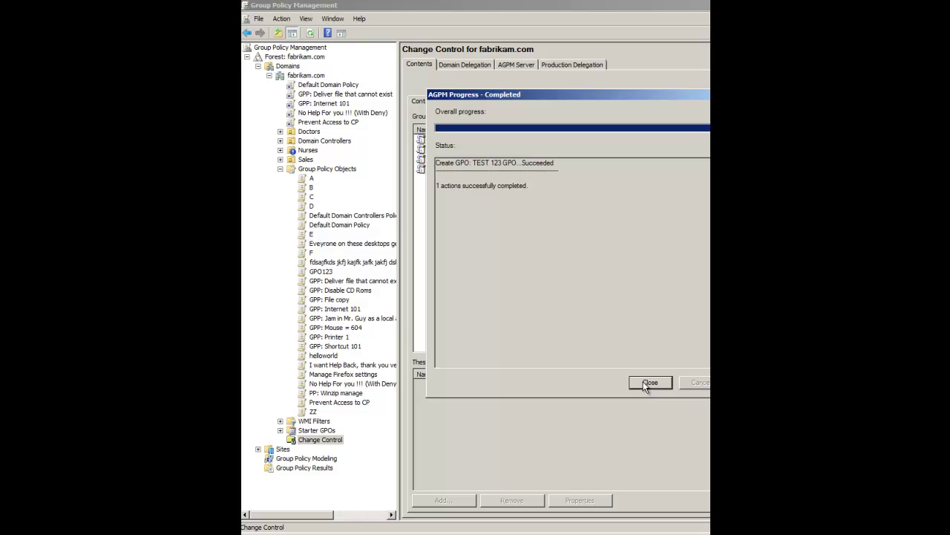
# - Deploy the controlled TEST 123 GPO to production, confirming with Yes
pyautogui.click(646, 383)
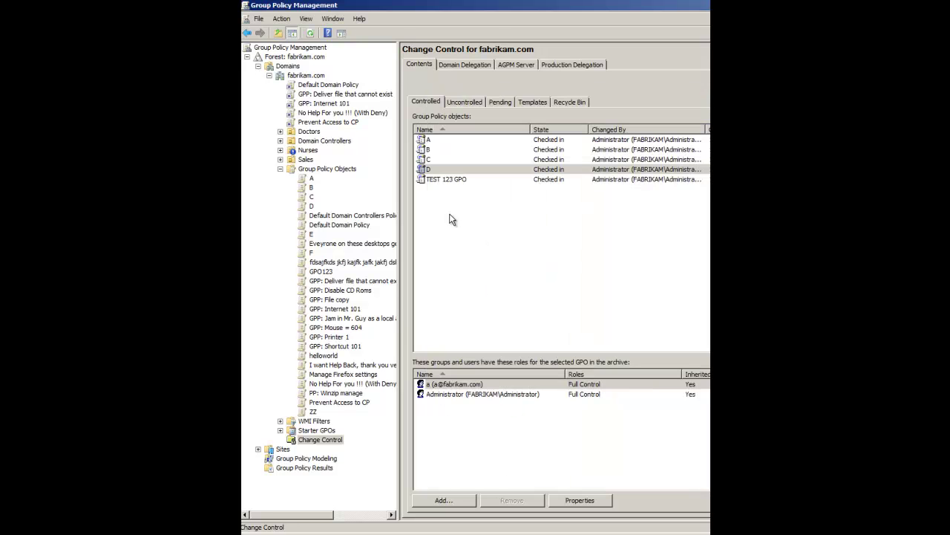
pyautogui.click(439, 180)
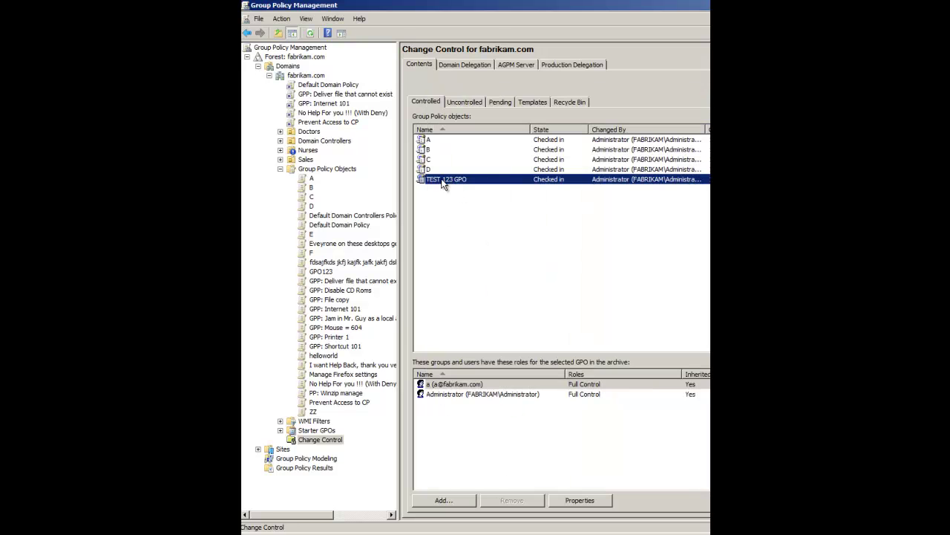
pyautogui.rightClick(442, 183)
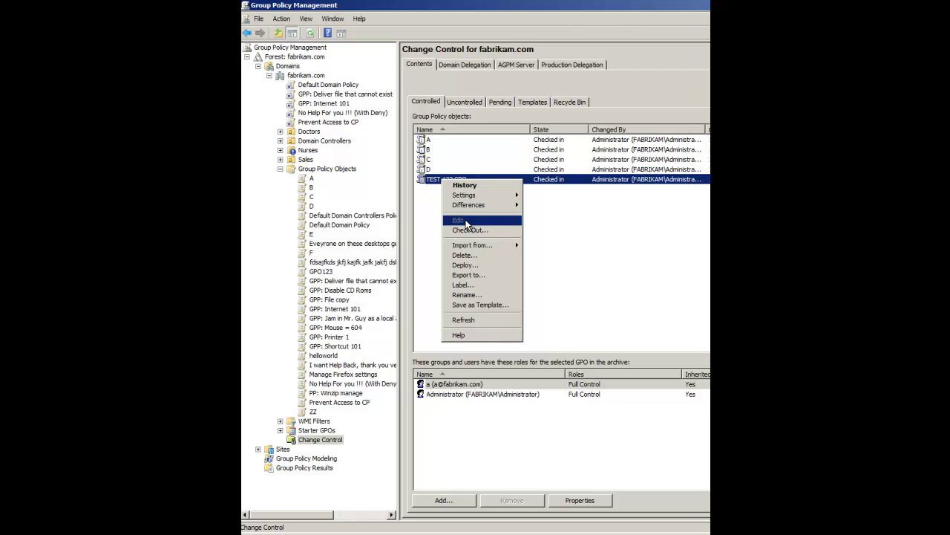
pyautogui.click(468, 266)
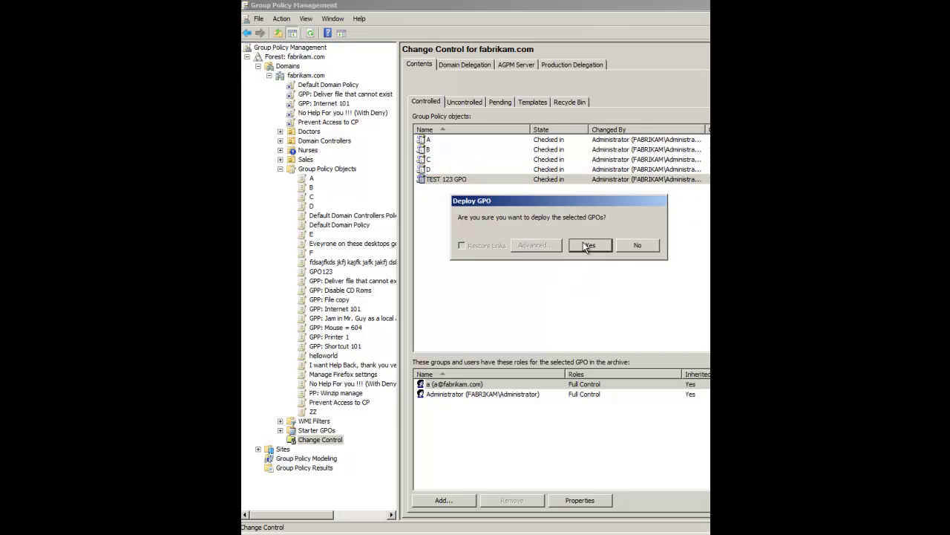
pyautogui.click(590, 247)
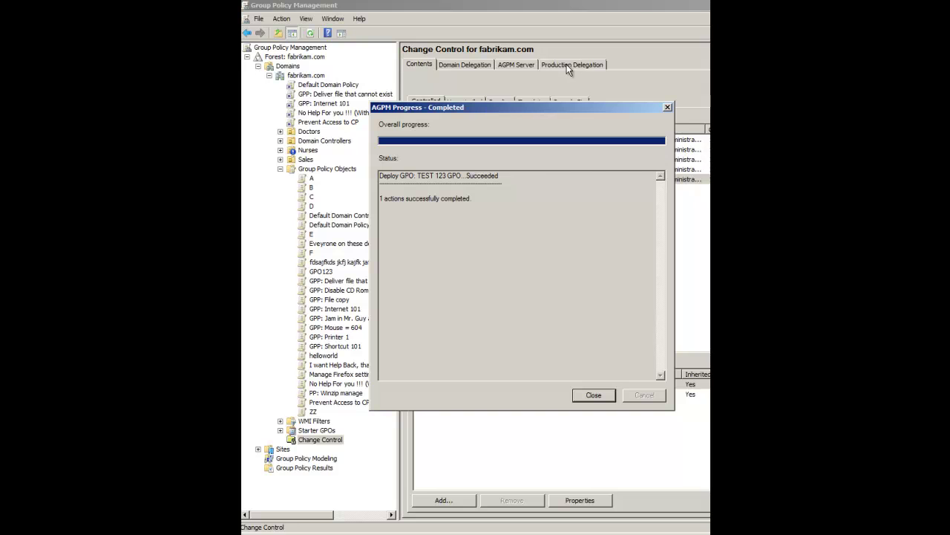
# - Show the Delegation permissions of TEST 123 GPO under fabrikam.com's Group Policy Objects
pyautogui.click(585, 394)
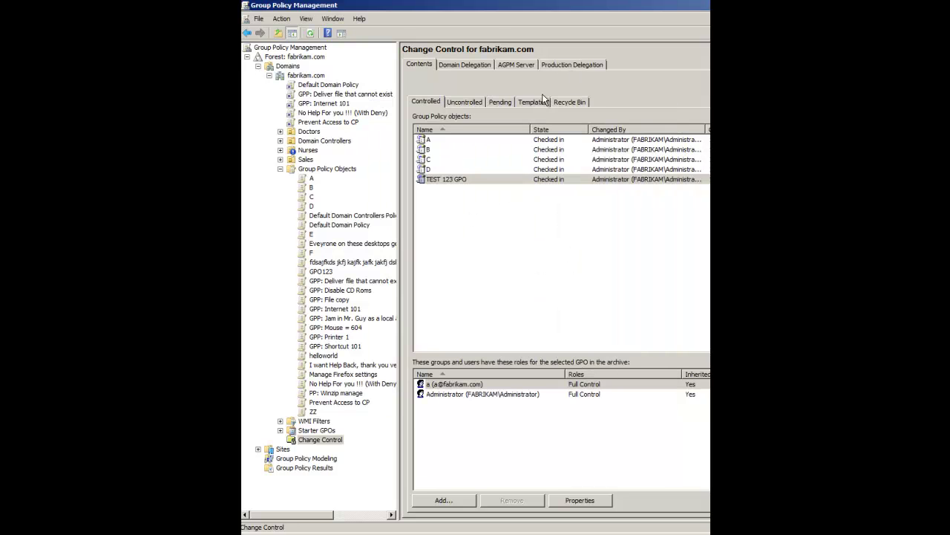
pyautogui.click(563, 61)
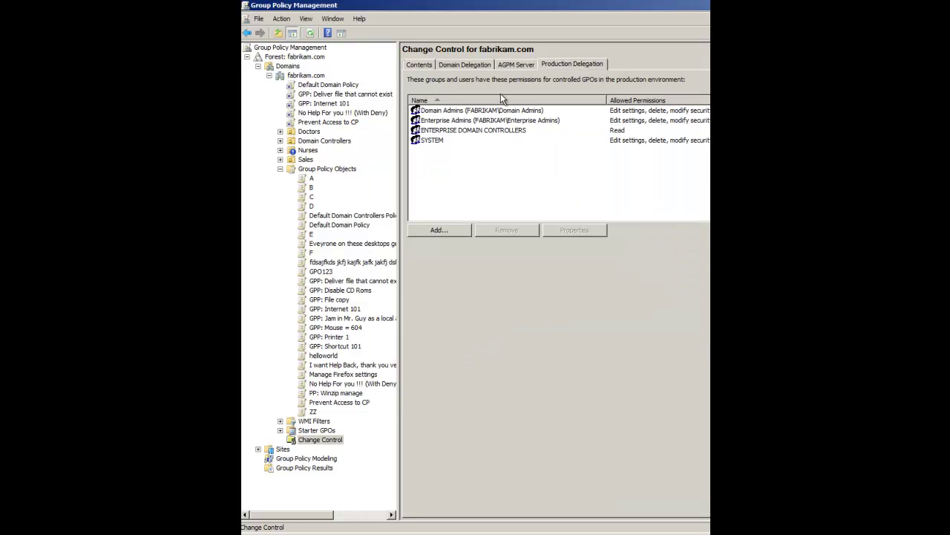
pyautogui.click(327, 170)
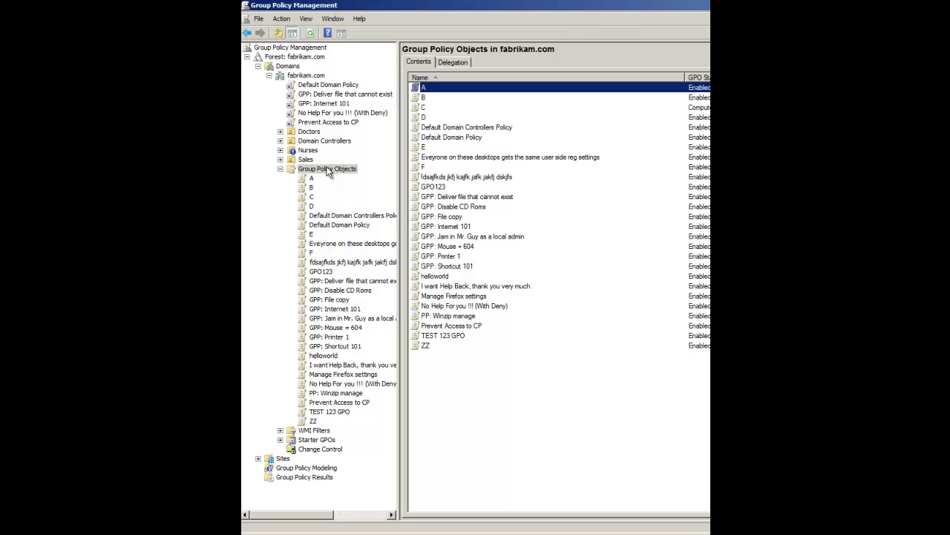
pyautogui.click(334, 412)
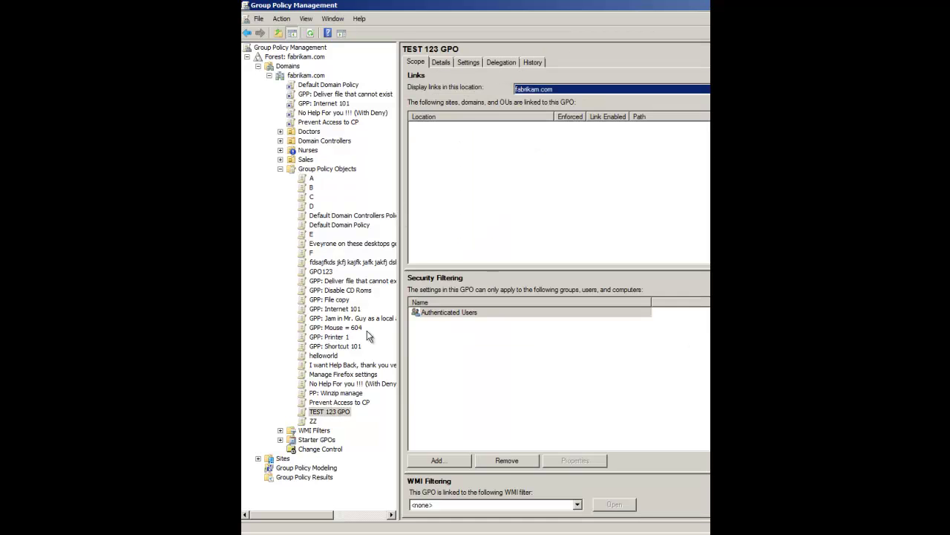
pyautogui.click(500, 62)
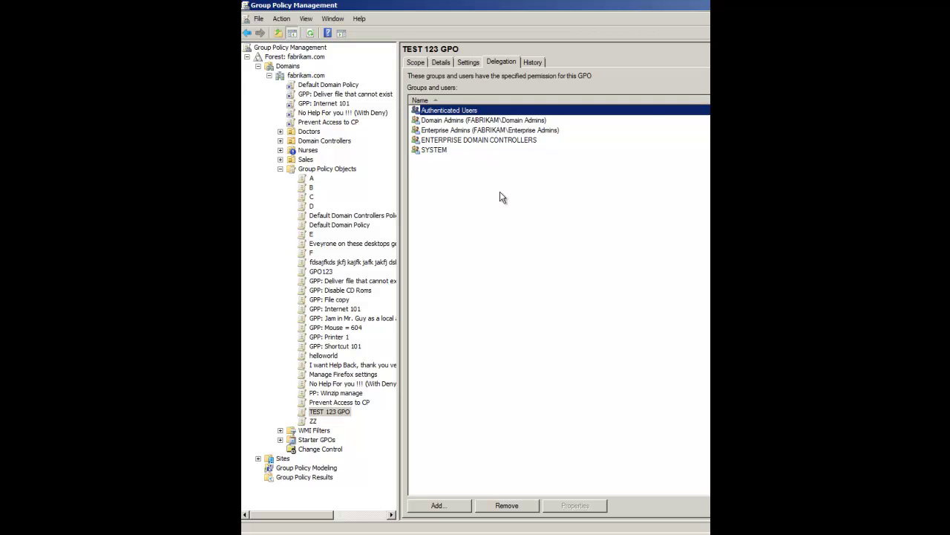
# - Restore the console from full screen and make its window taller near the screen top
pyautogui.press('super+Down')
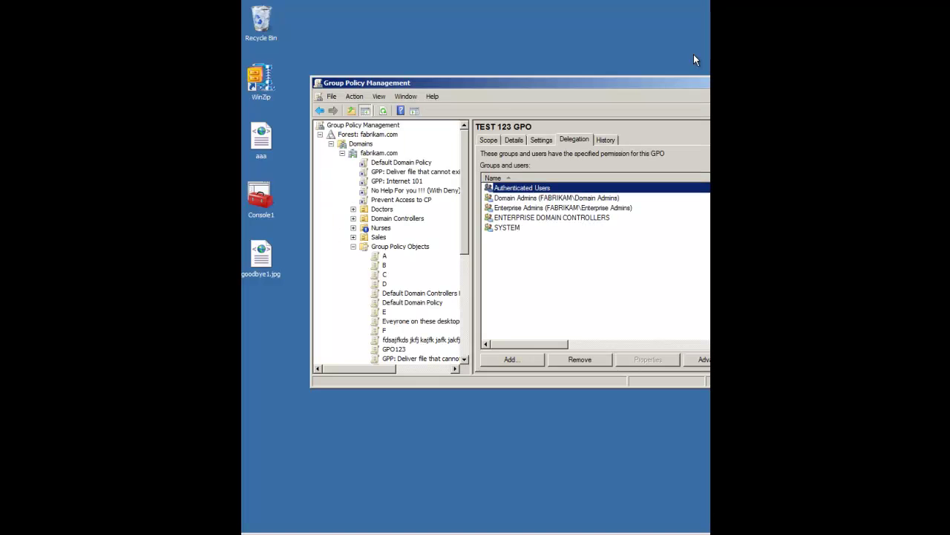
pyautogui.moveTo(671, 89); pyautogui.dragTo(609, 20)
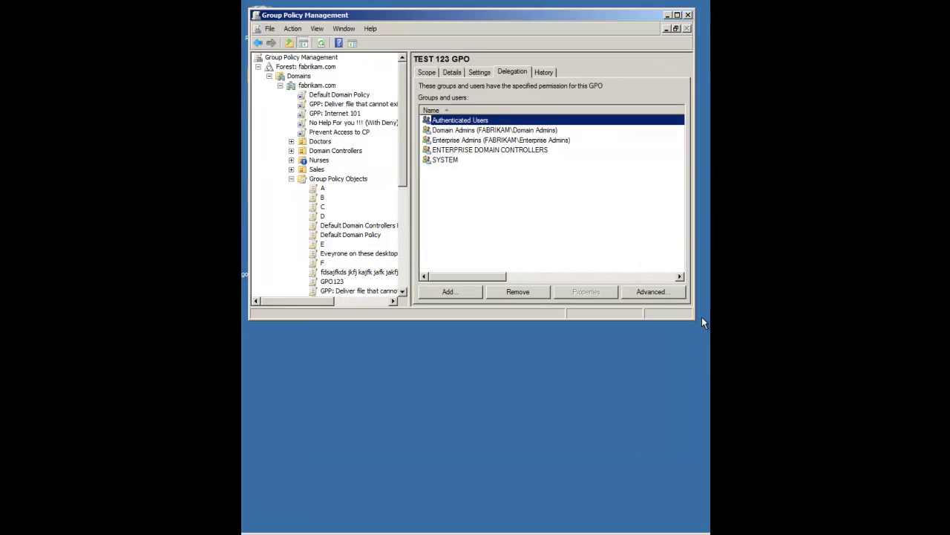
pyautogui.moveTo(702, 317); pyautogui.dragTo(698, 529)
# - Replace Authenticated Users with Backup Operators in TEST 123 GPO's security filtering
pyautogui.click(435, 65)
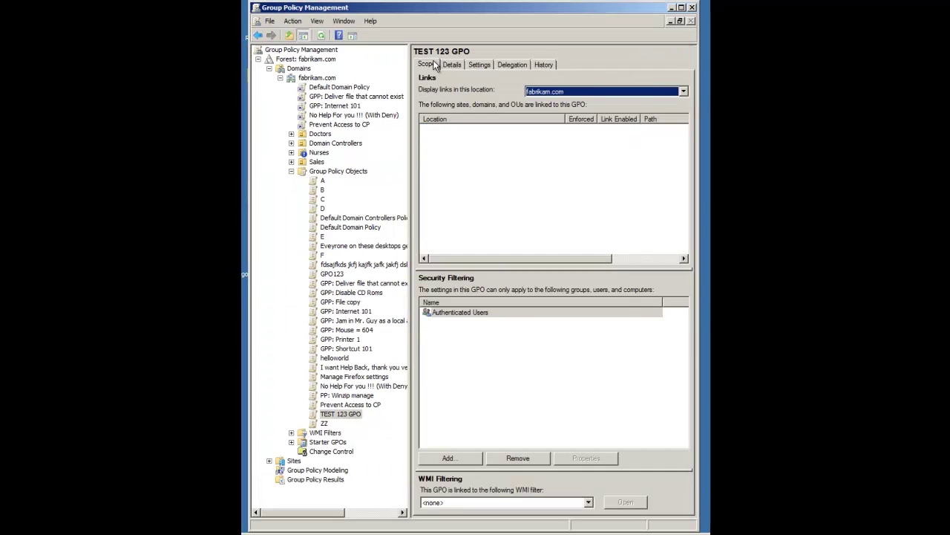
pyautogui.click(476, 313)
pyautogui.click(520, 459)
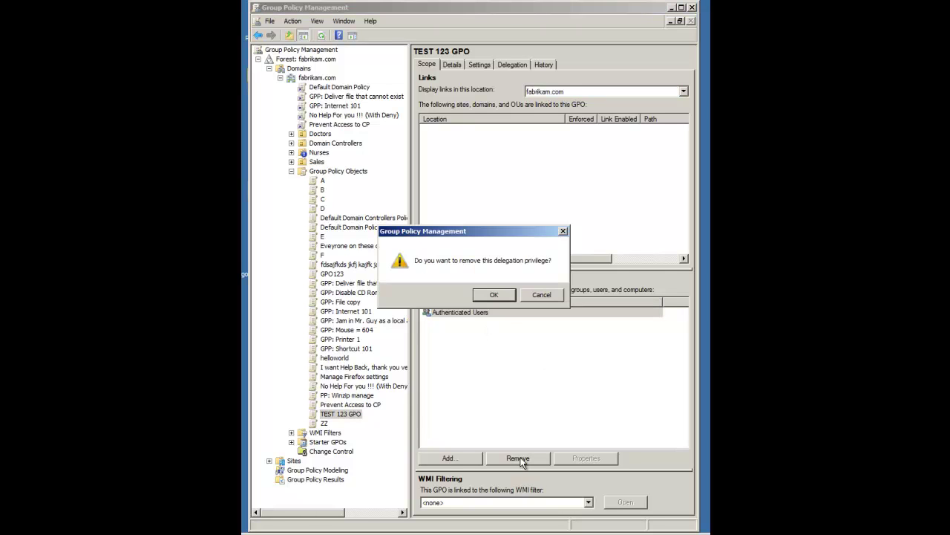
pyautogui.click(494, 295)
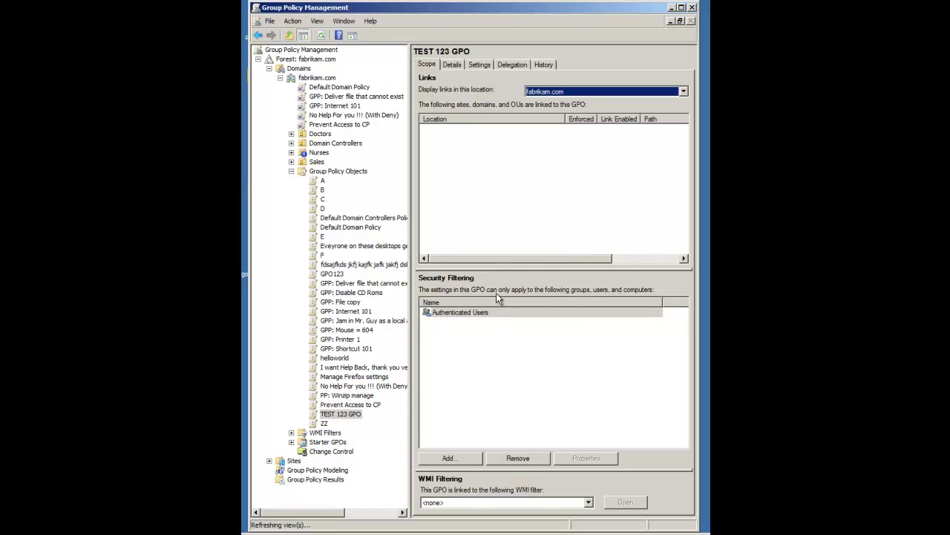
pyautogui.click(447, 458)
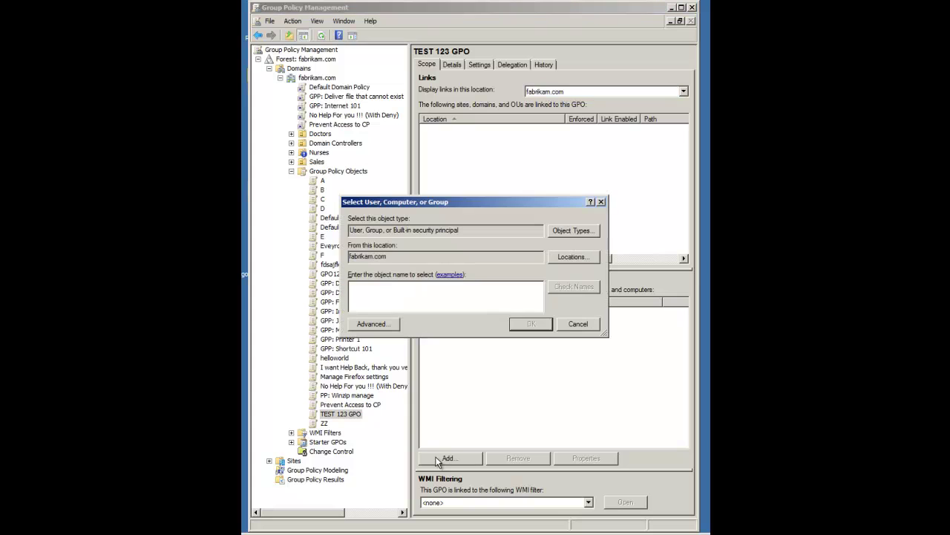
pyautogui.write('backup')
pyautogui.press('Return')
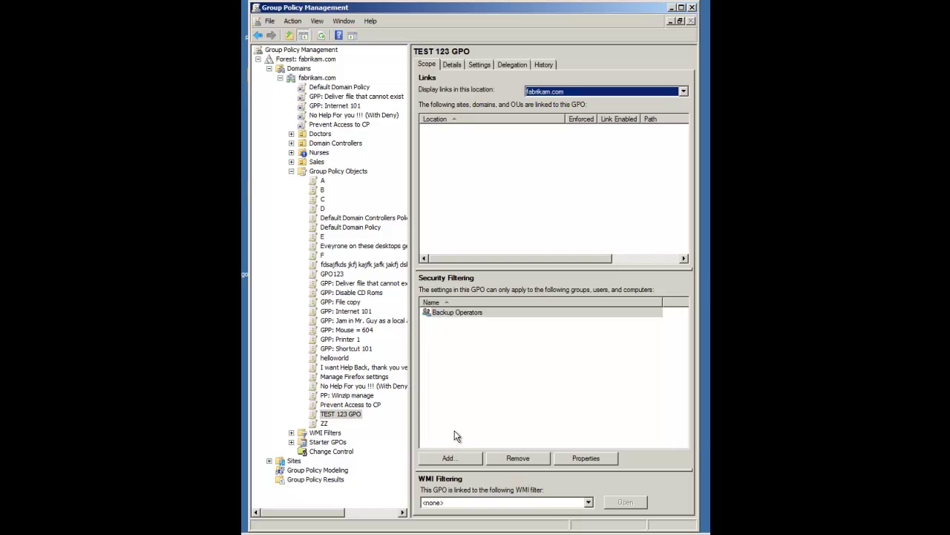
# - Redeploy TEST 123 GPO from the Change Control archive, then show Group Policy Objects
pyautogui.click(346, 452)
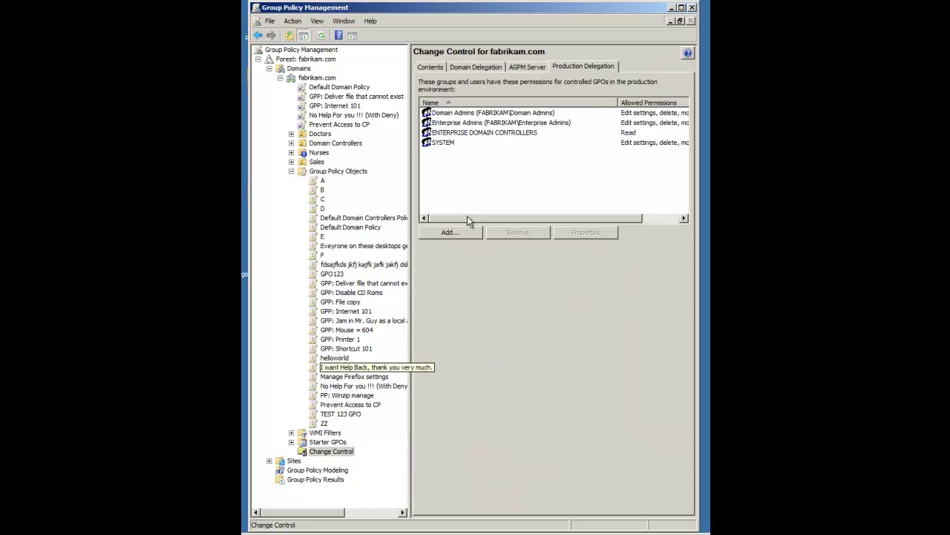
pyautogui.click(433, 66)
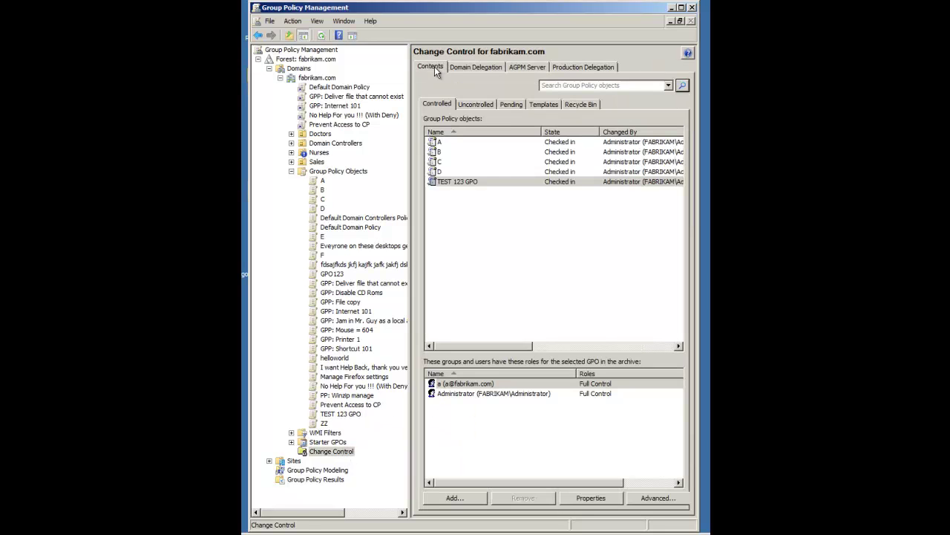
pyautogui.click(462, 183)
pyautogui.rightClick(461, 186)
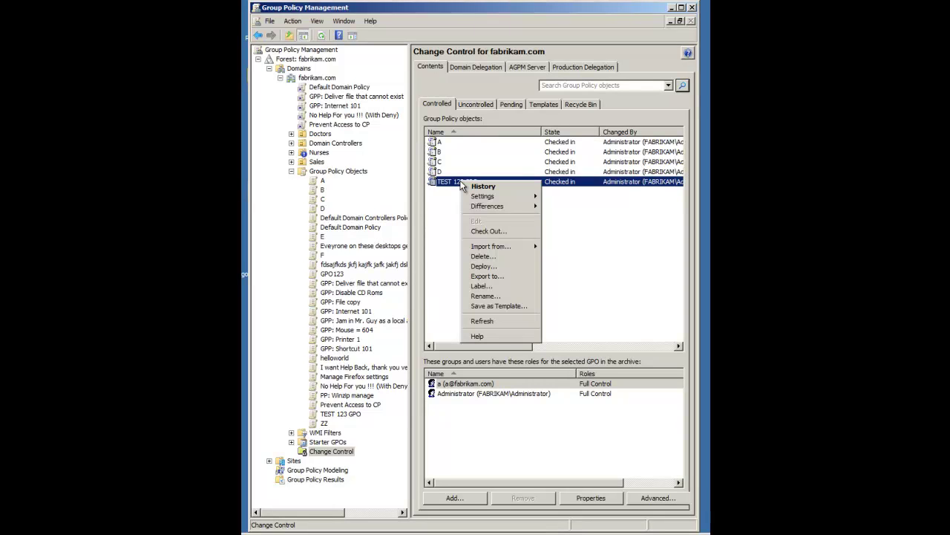
pyautogui.click(509, 265)
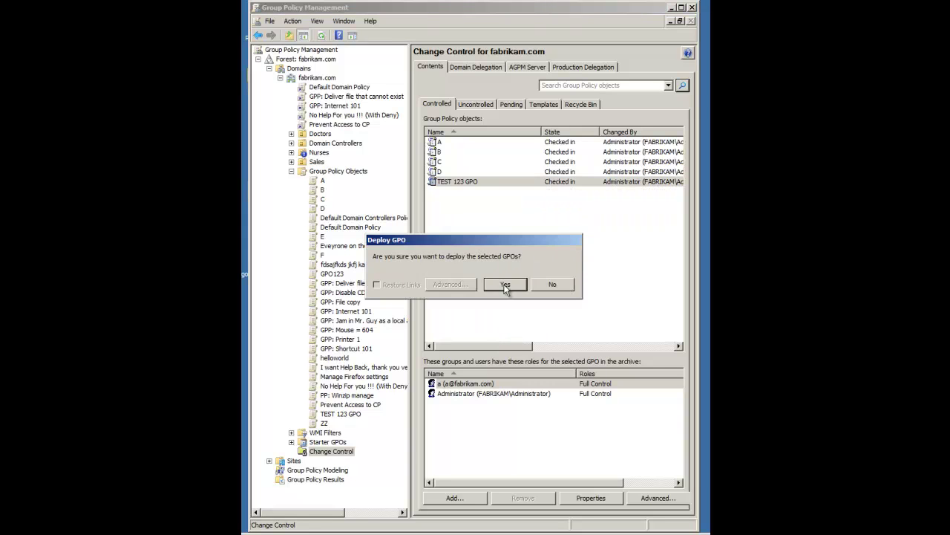
pyautogui.click(508, 285)
pyautogui.moveTo(580, 137); pyautogui.dragTo(546, 141)
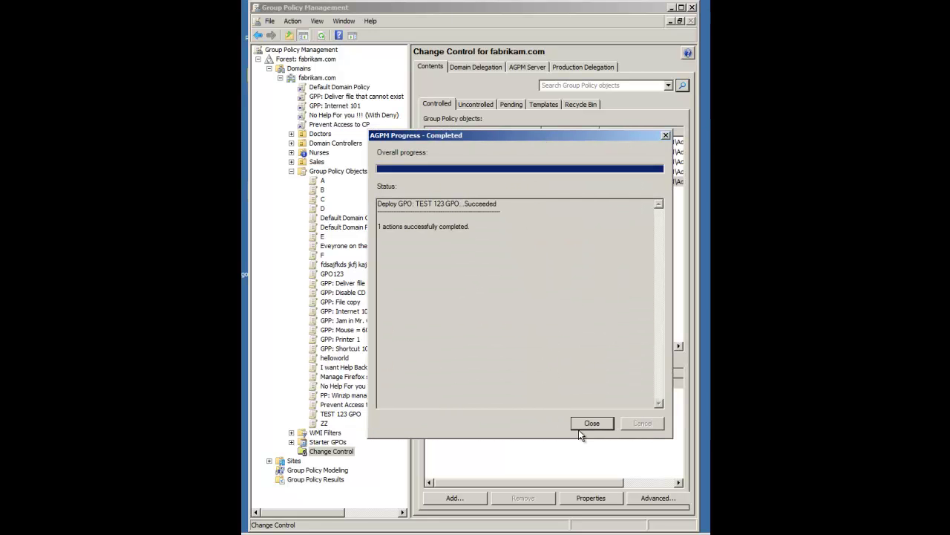
pyautogui.click(586, 422)
pyautogui.click(347, 172)
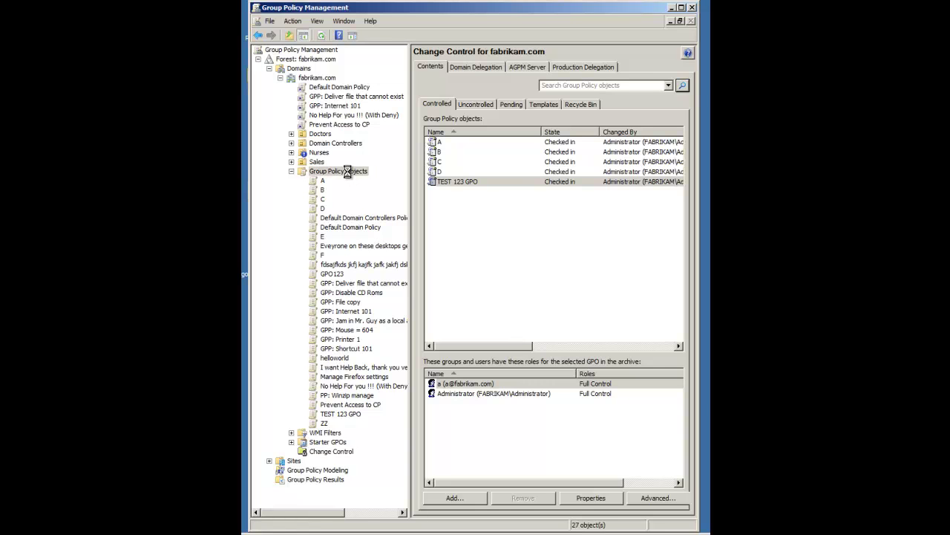
# - Swap Authenticated Users for Backup Operators in TEST 123 GPO's production security filtering
pyautogui.click(335, 416)
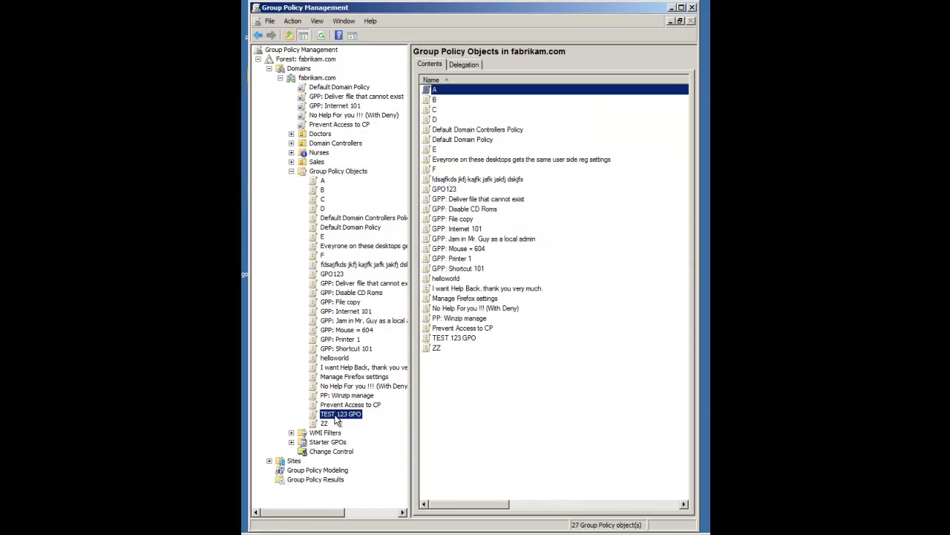
pyautogui.click(472, 315)
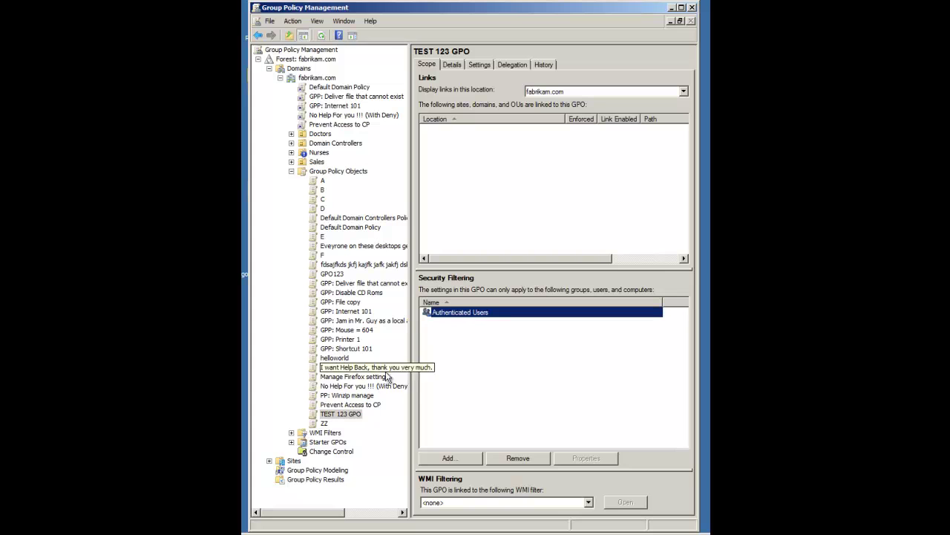
pyautogui.click(518, 458)
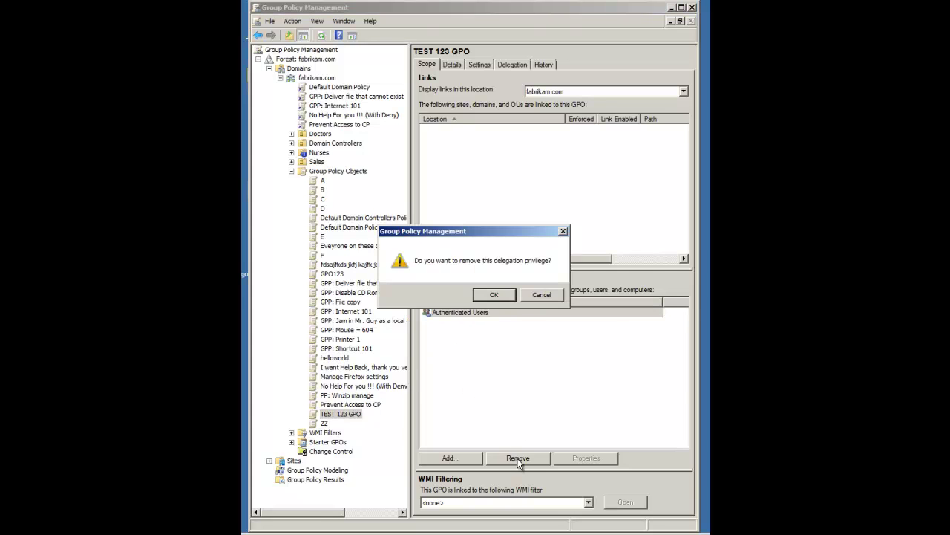
pyautogui.press('Return')
pyautogui.click(449, 458)
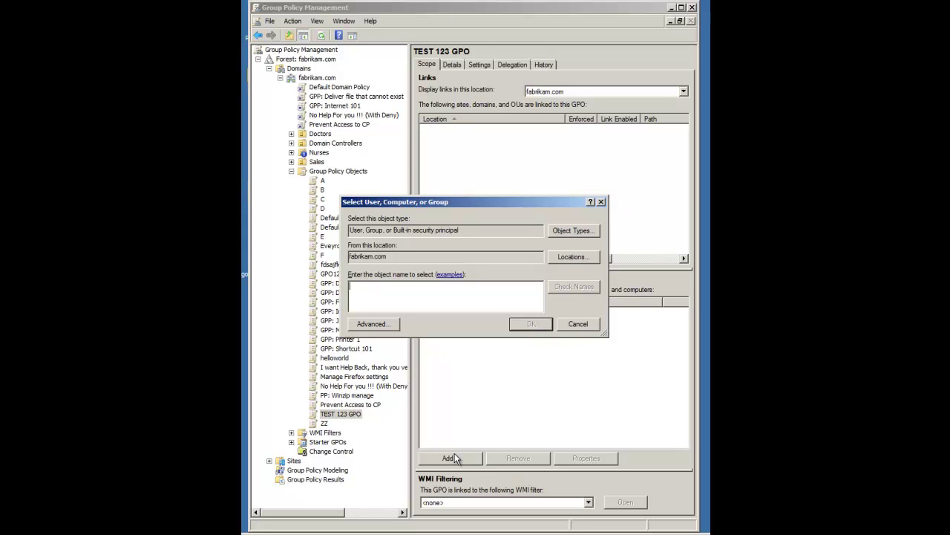
pyautogui.write('back')
pyautogui.press('Return')
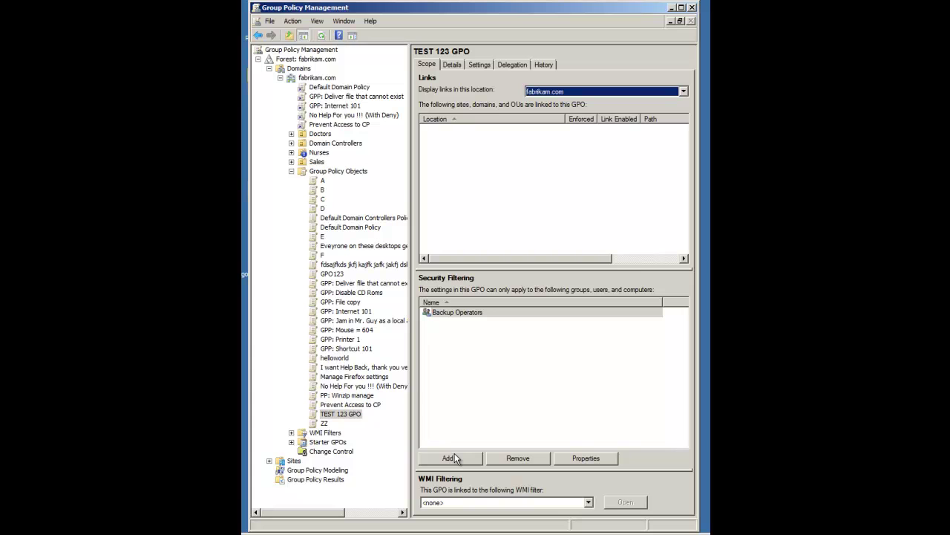
# - Import TEST 123 GPO from Production into the archive without a comment
pyautogui.click(331, 452)
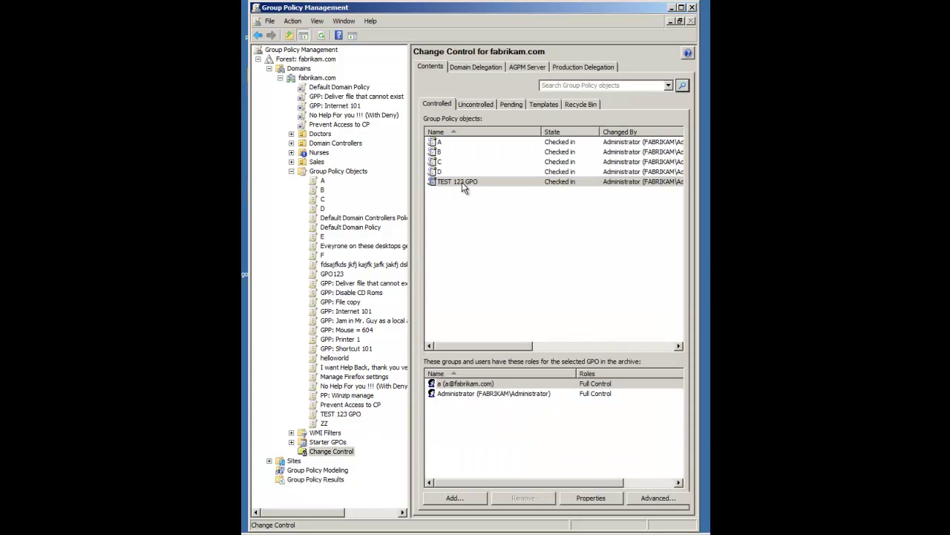
pyautogui.rightClick(462, 182)
pyautogui.moveTo(488, 250)
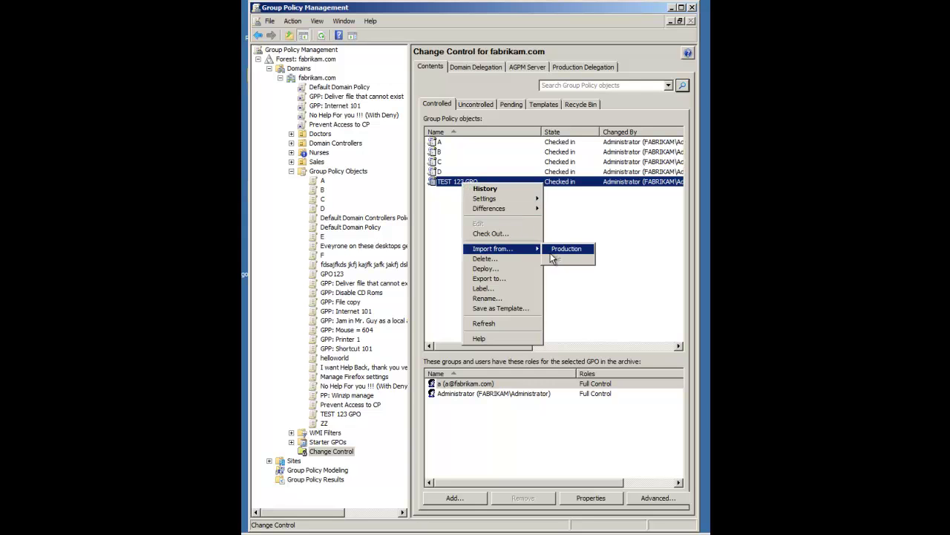
pyautogui.click(558, 249)
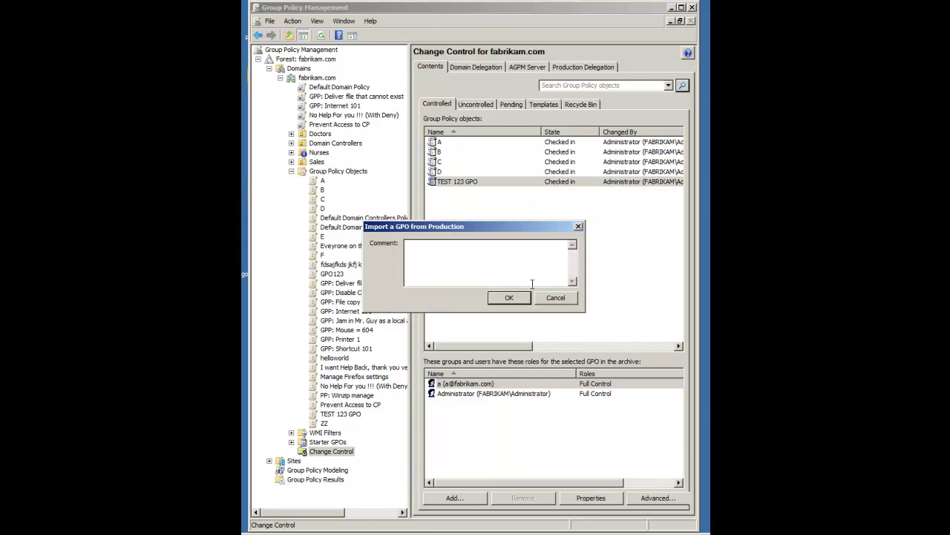
pyautogui.click(510, 297)
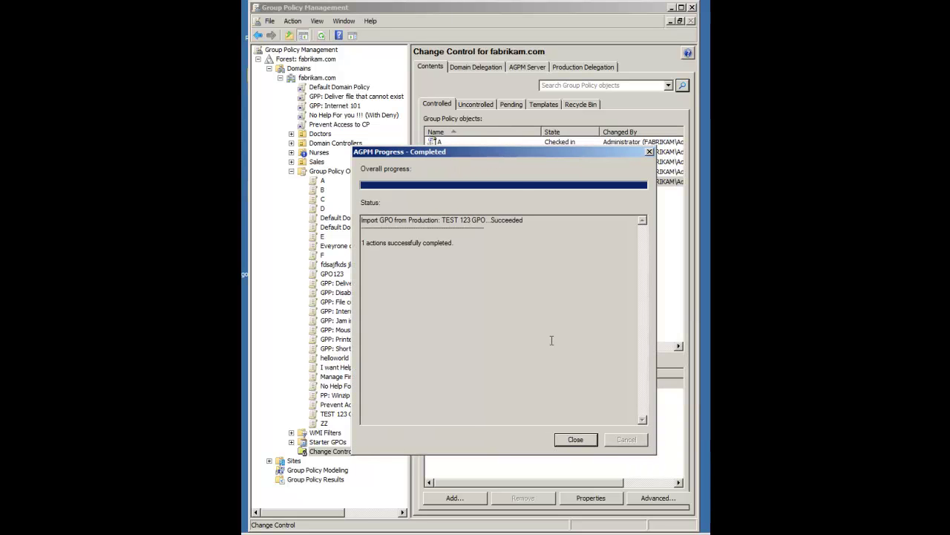
pyautogui.click(573, 442)
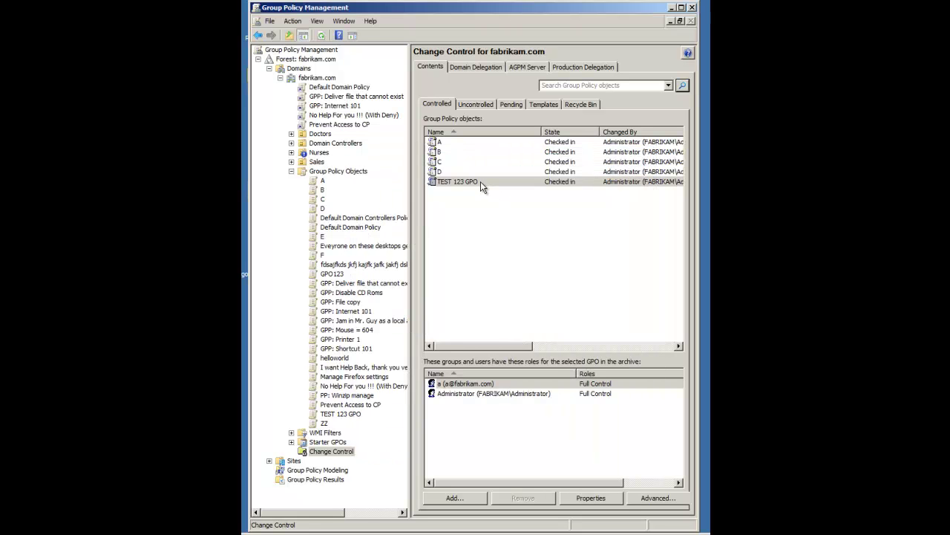
# - Redeploy TEST 123 GPO to production and reopen it to check its Backup Operators filtering
pyautogui.rightClick(480, 181)
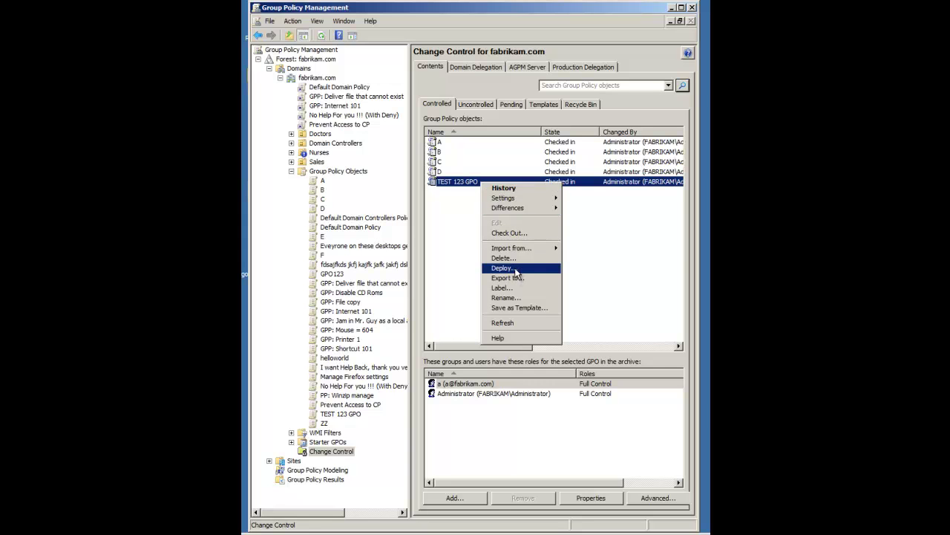
pyautogui.click(516, 270)
pyautogui.click(518, 286)
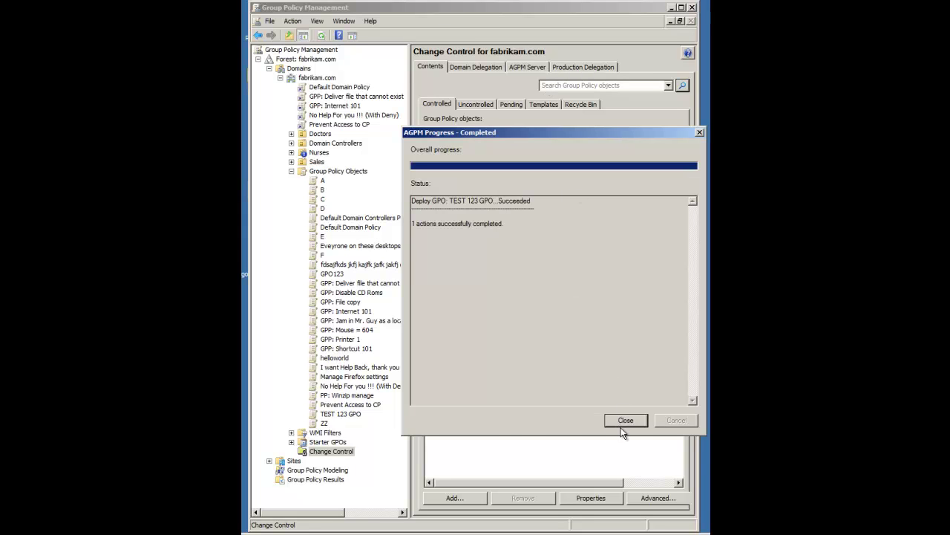
pyautogui.click(627, 420)
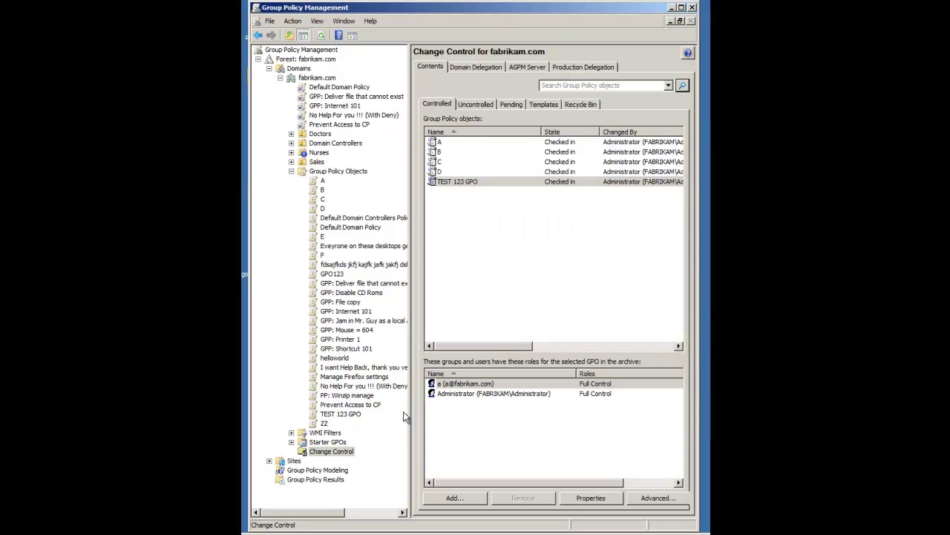
pyautogui.click(342, 414)
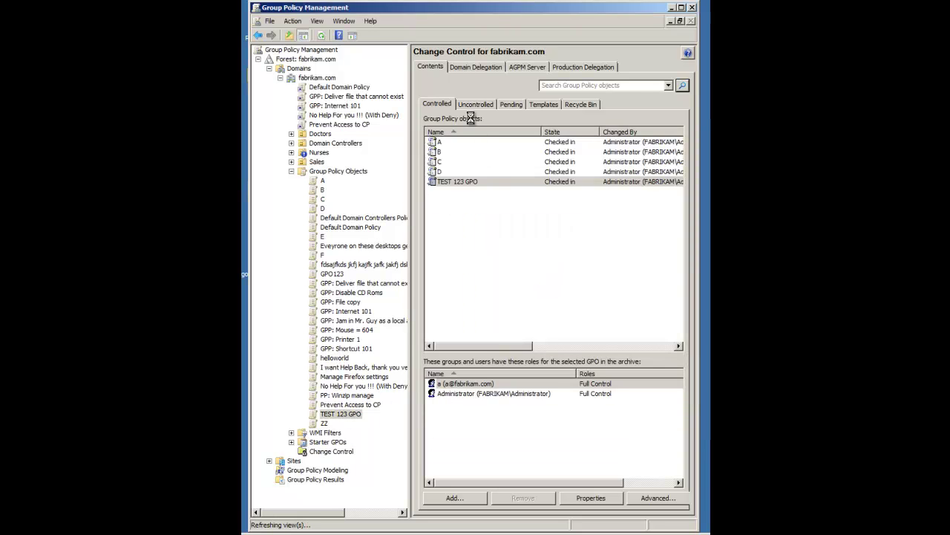